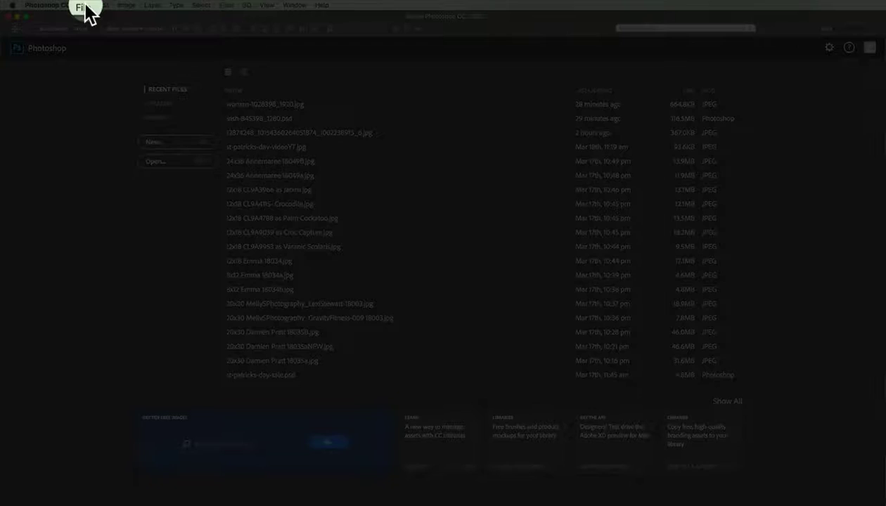
# - Open the New document settings for a 45 × 30 inch canvas at 240 pixels/inch
pyautogui.click(83, 7)
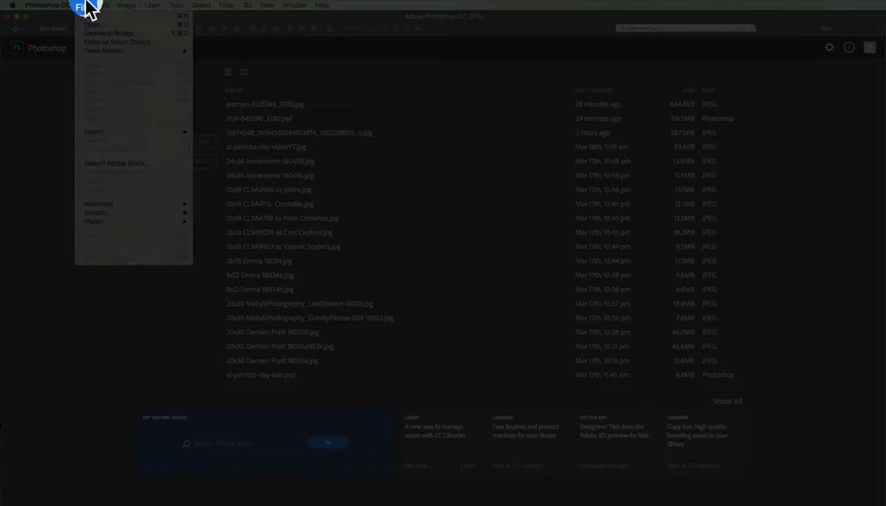
pyautogui.click(89, 8)
pyautogui.click(174, 155)
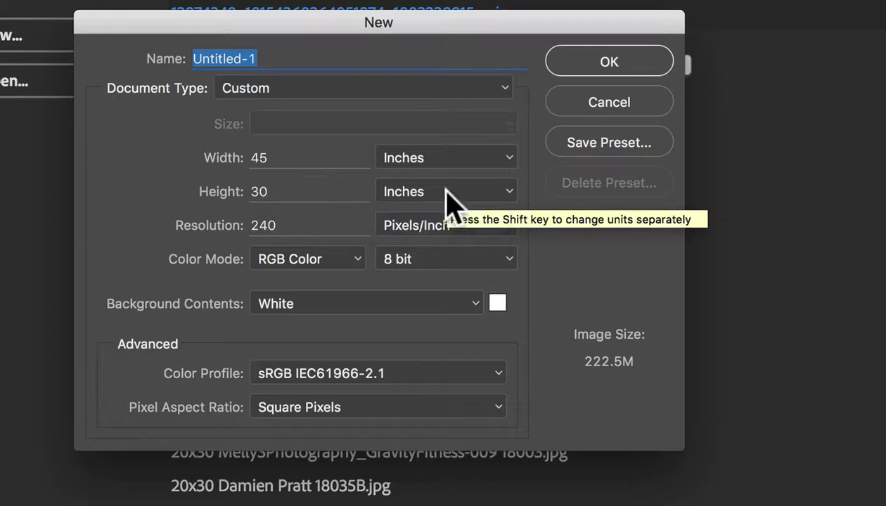
pyautogui.click(450, 192)
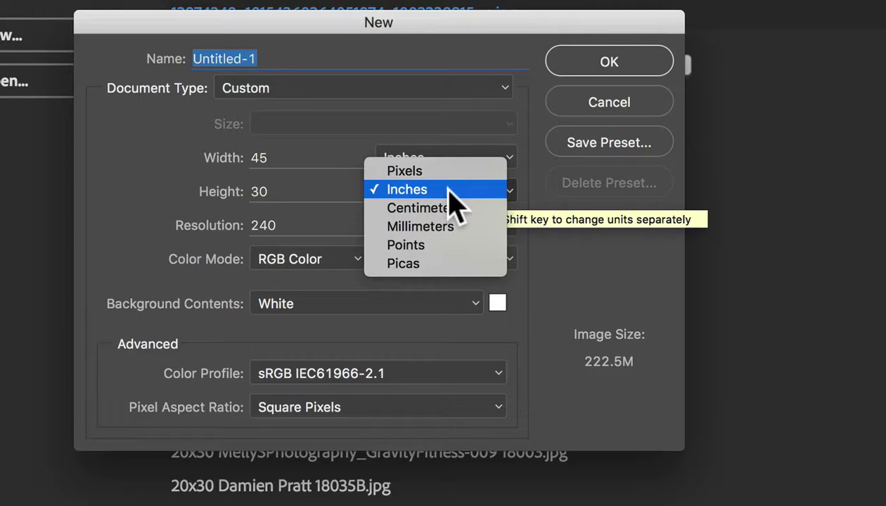
pyautogui.click(451, 189)
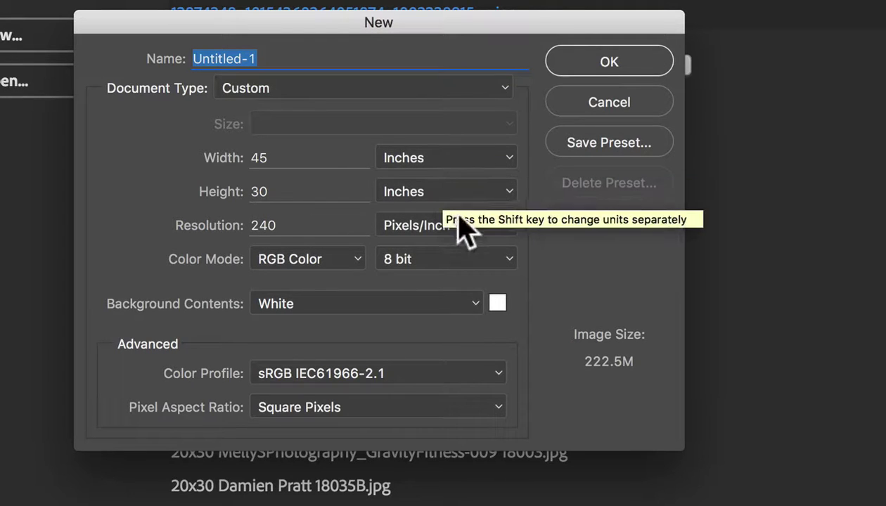
pyautogui.click(420, 232)
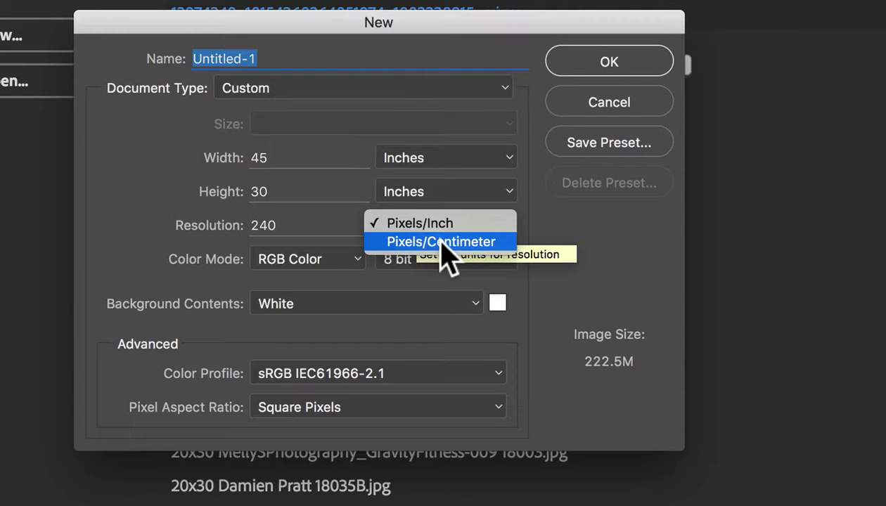
pyautogui.click(441, 242)
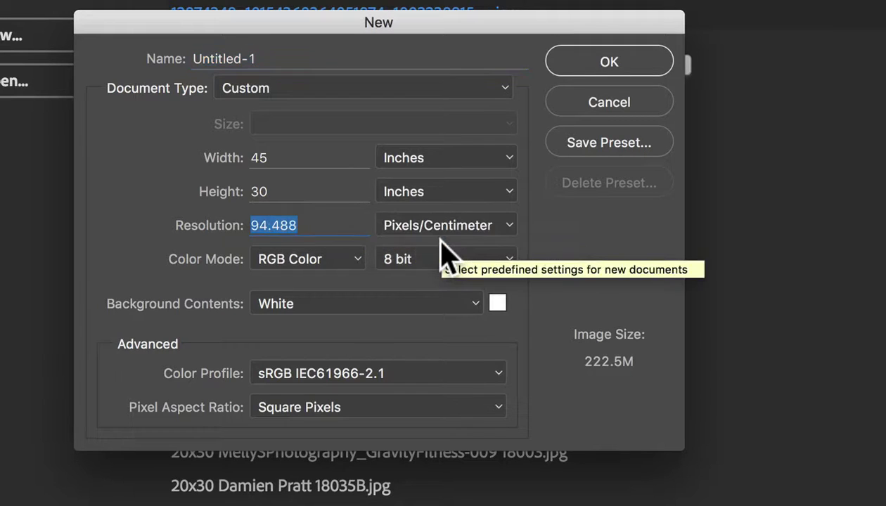
pyautogui.click(302, 225)
pyautogui.doubleClick(303, 225)
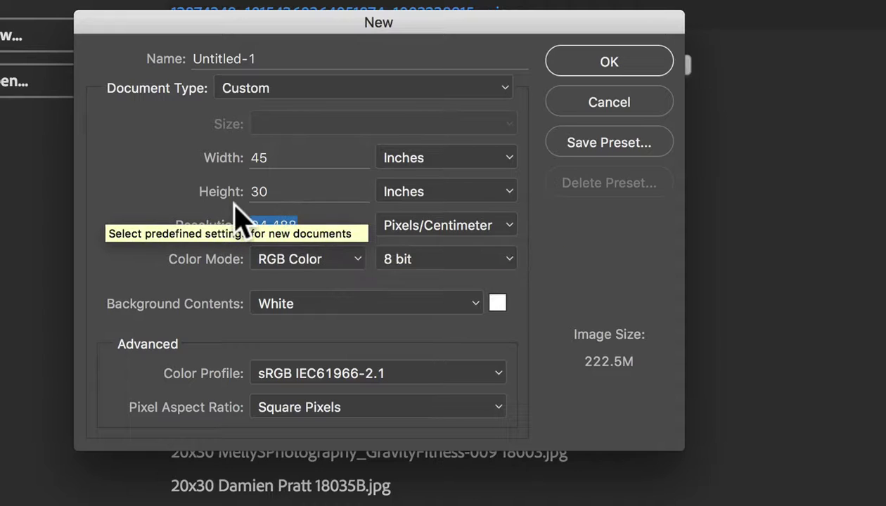
pyautogui.write('240')
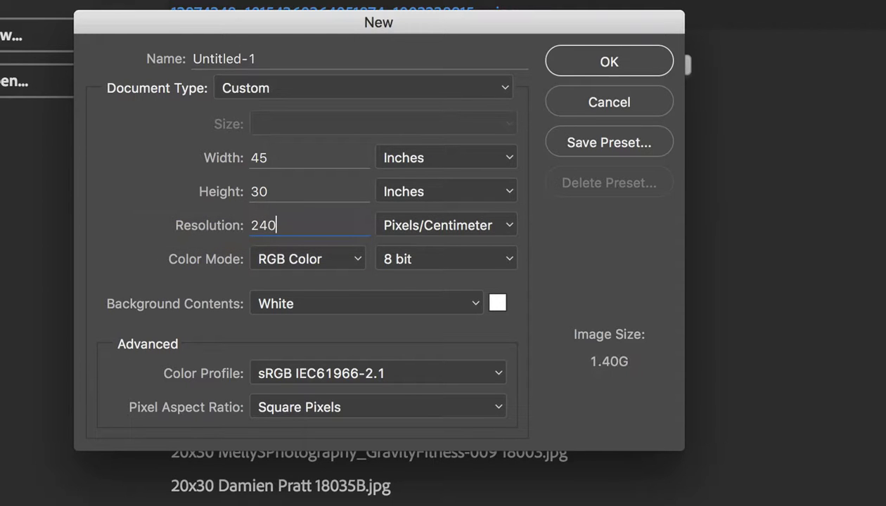
pyautogui.press('Tab')
pyautogui.click(459, 224)
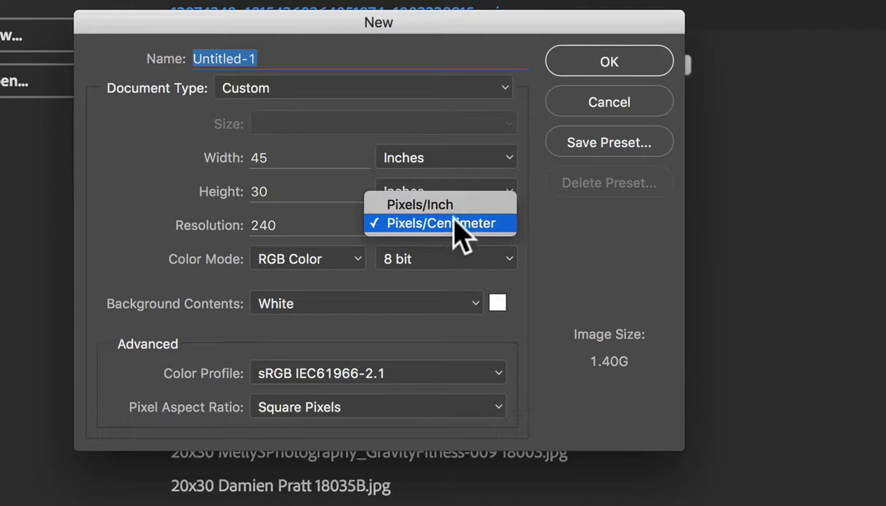
pyautogui.click(466, 205)
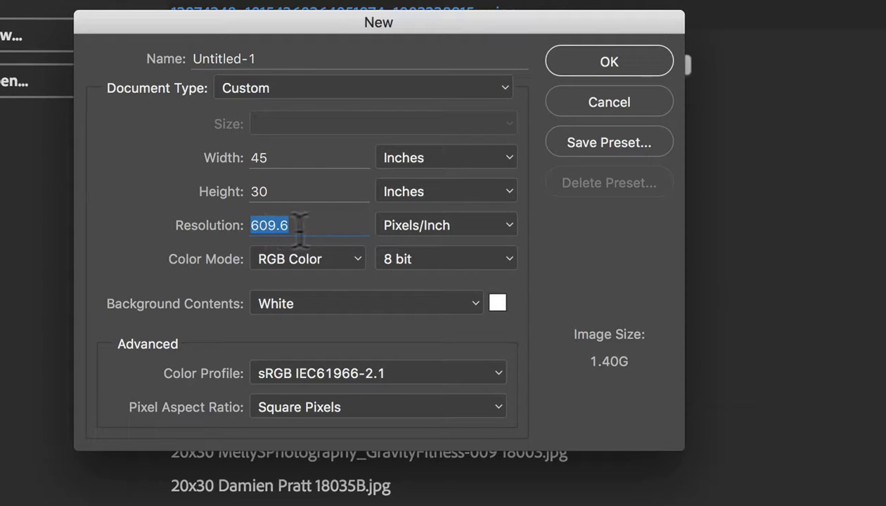
pyautogui.write('240')
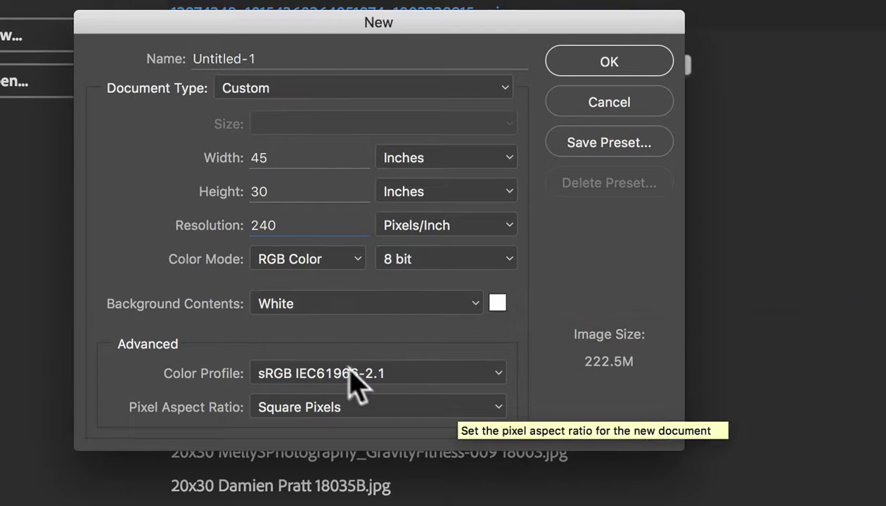
pyautogui.click(298, 380)
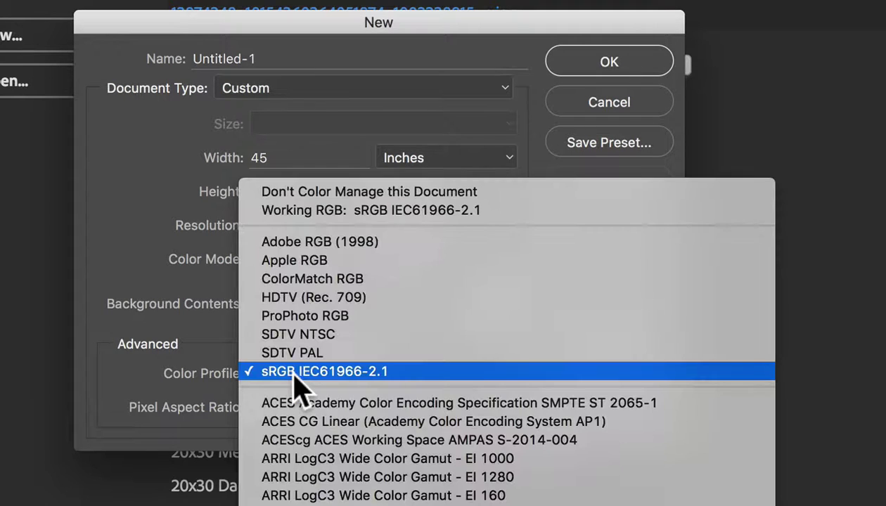
pyautogui.click(293, 241)
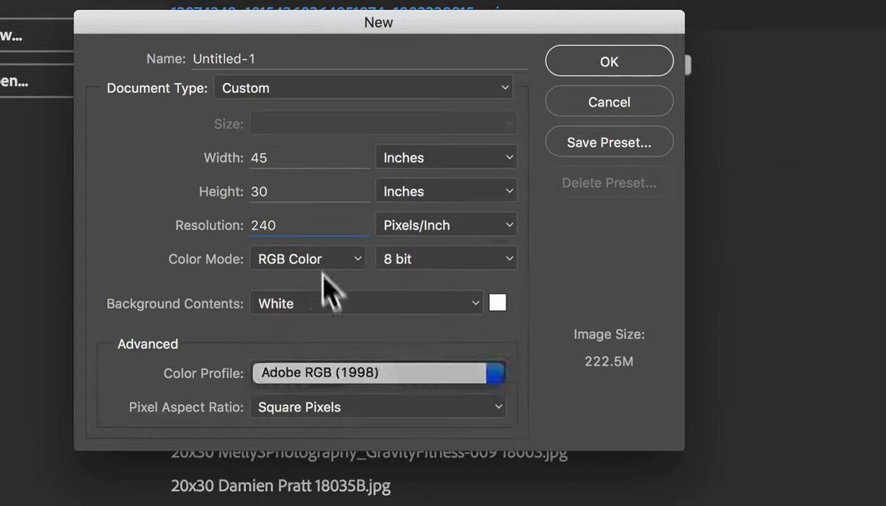
pyautogui.click(335, 372)
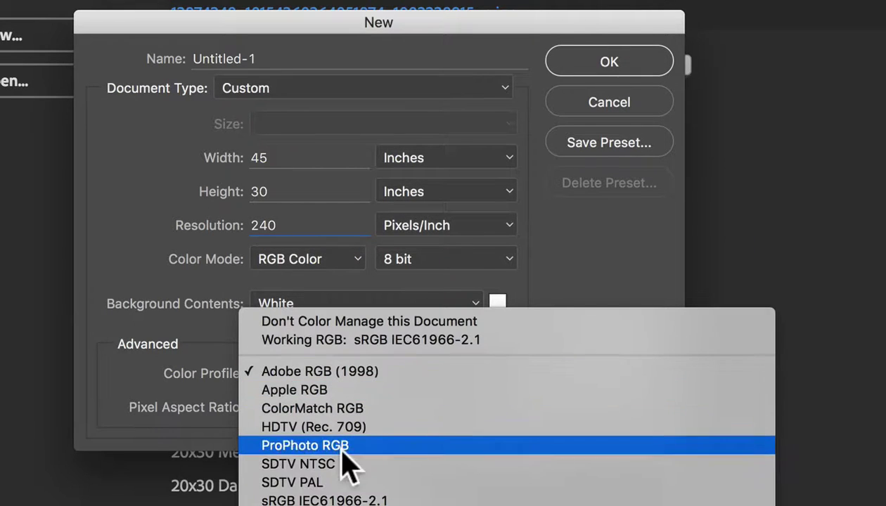
pyautogui.click(334, 501)
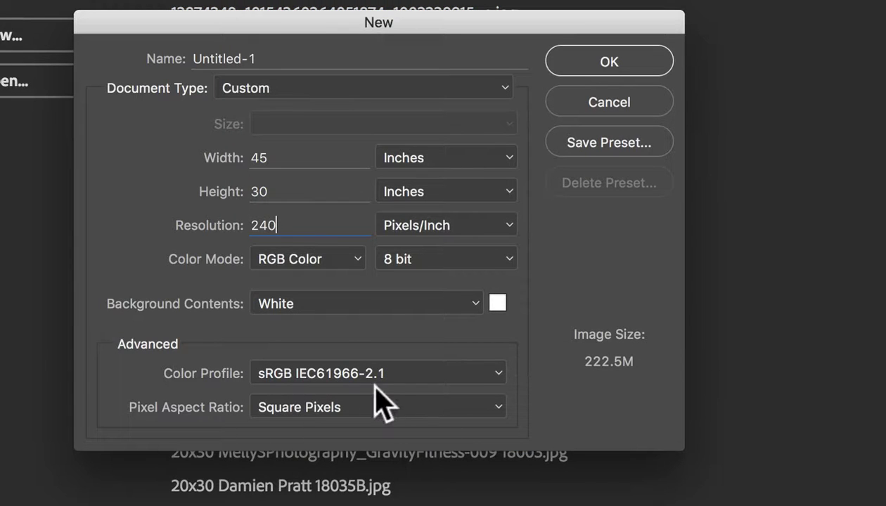
# - Create the blank 45 × 30 inch canvas and choose beach-qld-burleigh-sunrise.tif to embed
pyautogui.click(626, 63)
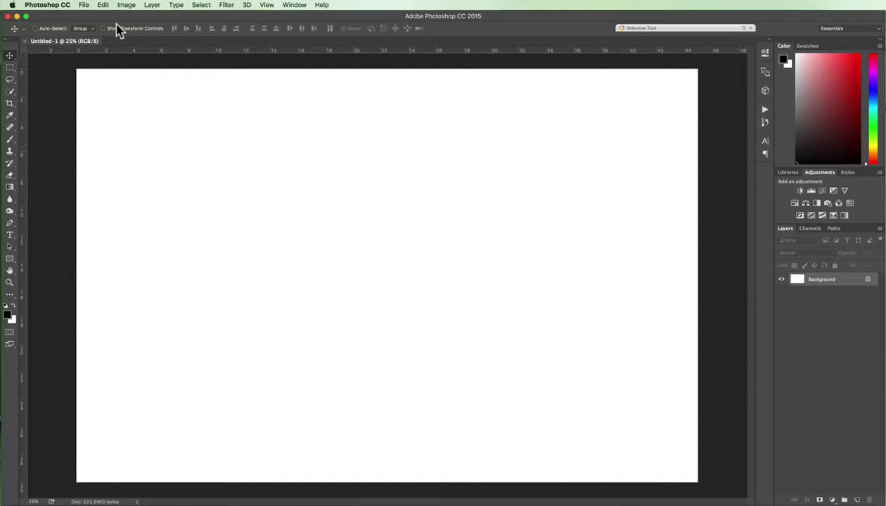
pyautogui.click(84, 5)
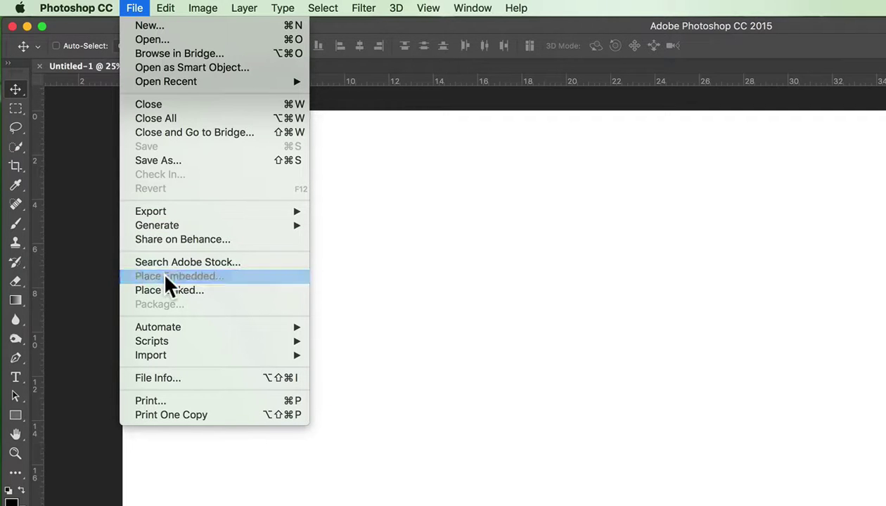
pyautogui.click(166, 277)
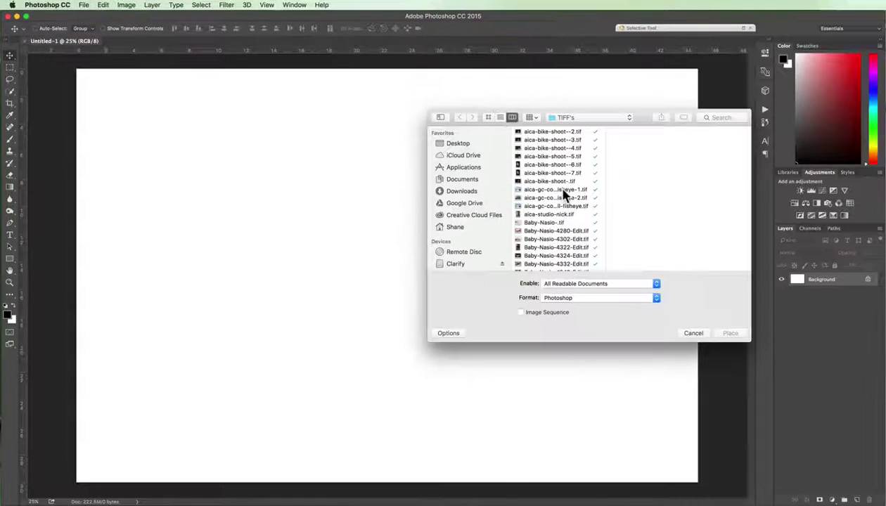
pyautogui.scroll(-5, 563, 197)
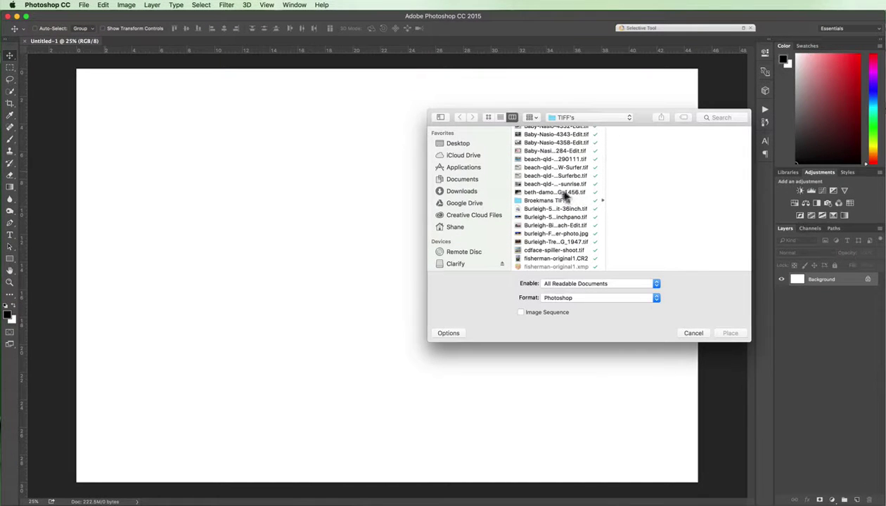
pyautogui.click(555, 184)
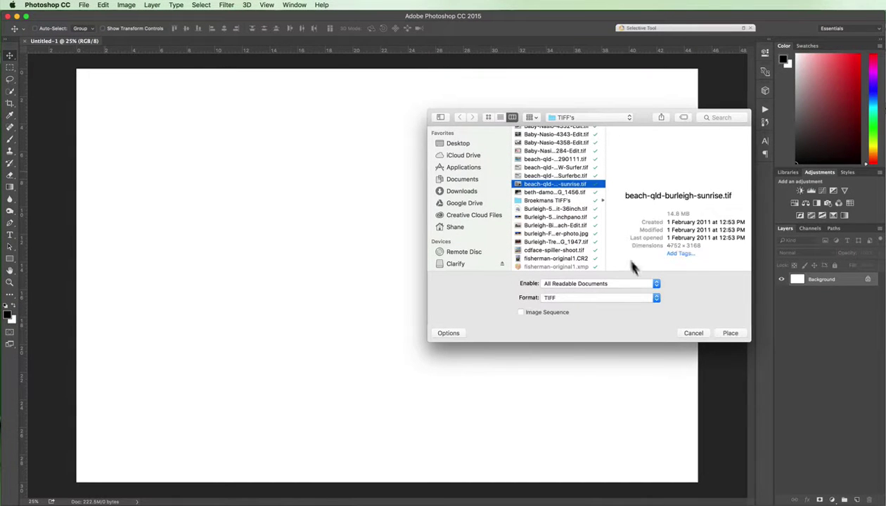
# - Place the sunrise photo and drag it to the canvas's bottom-right corner
pyautogui.click(730, 334)
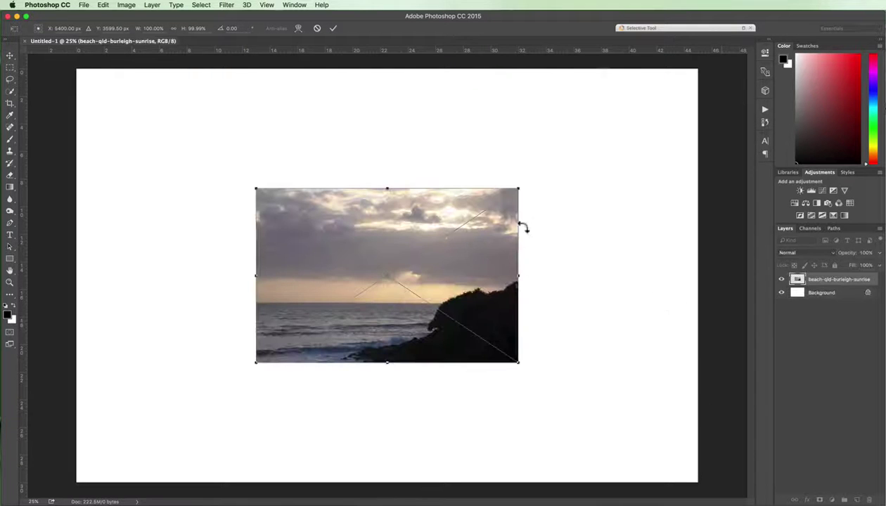
pyautogui.moveTo(465, 276); pyautogui.dragTo(649, 393)
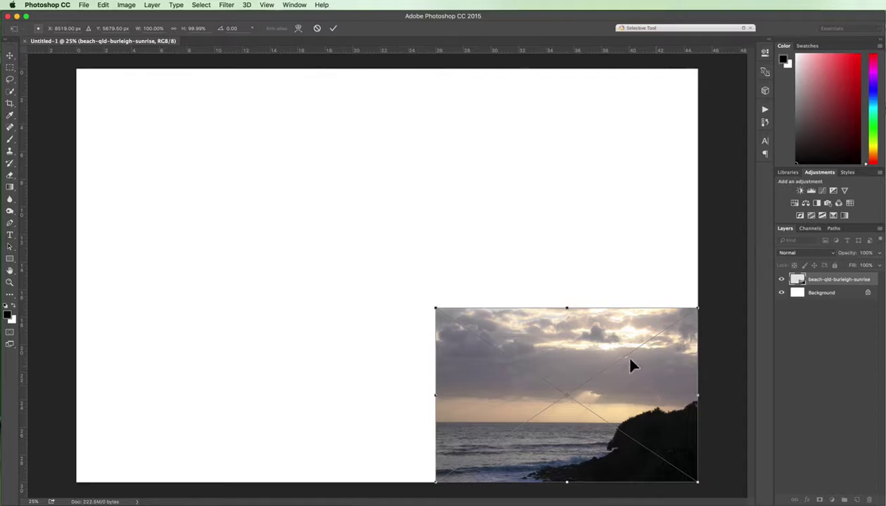
# - Commit the beach-qld-burleigh-sunrise placement in the bottom-right corner
pyautogui.press('Return')
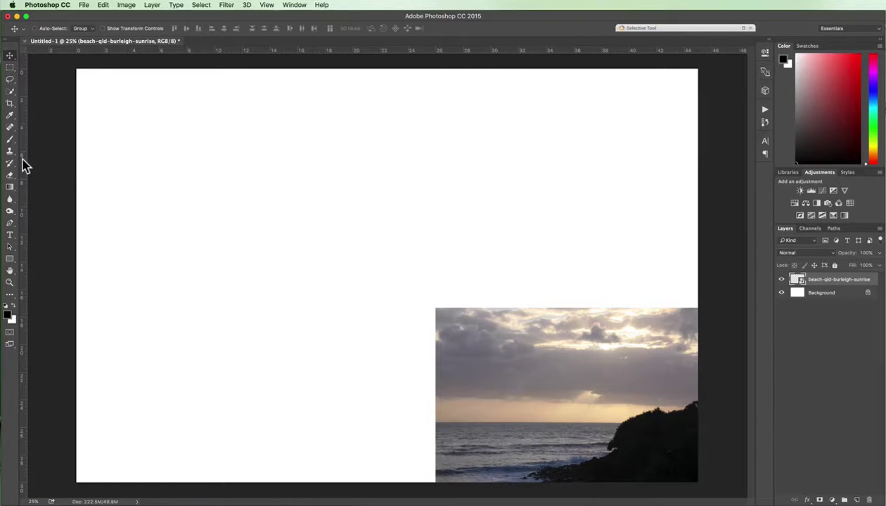
# - Add two vertical guides, one on the photo's left edge, and two horizontal guides
pyautogui.moveTo(23, 164); pyautogui.dragTo(240, 157)
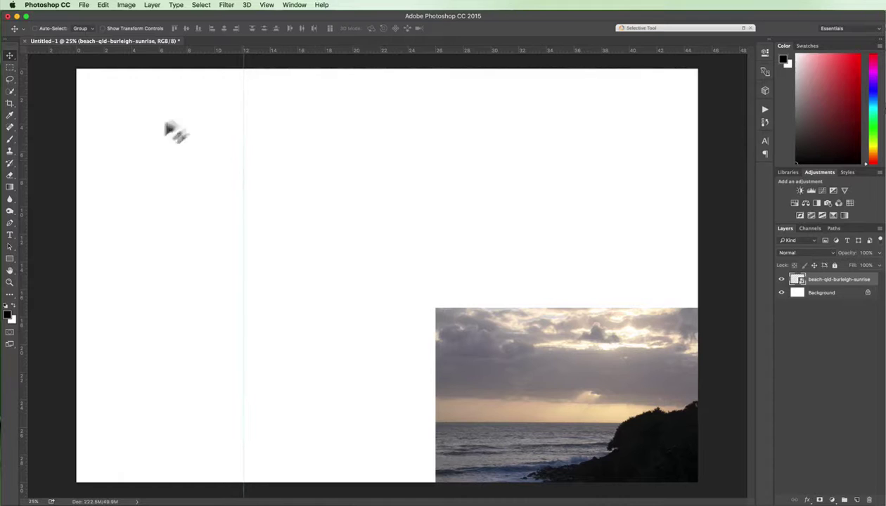
pyautogui.moveTo(23, 194); pyautogui.dragTo(343, 184)
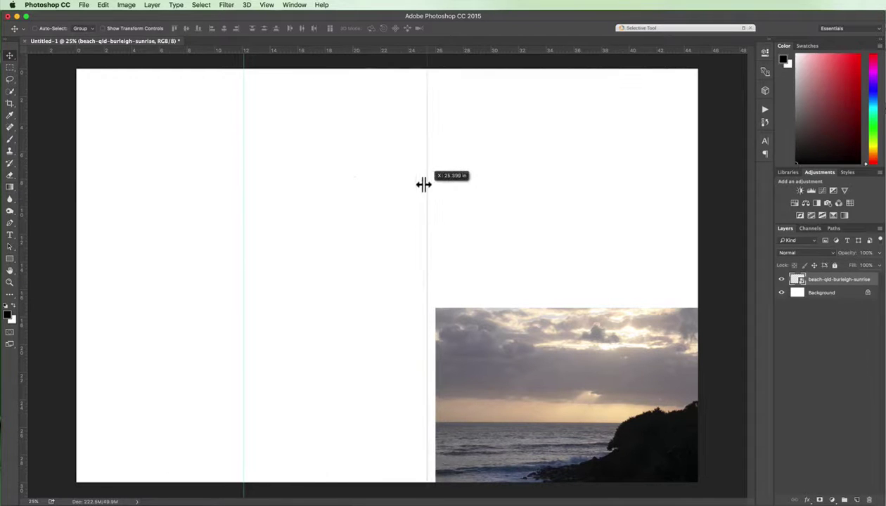
pyautogui.moveTo(423, 185); pyautogui.dragTo(432, 184)
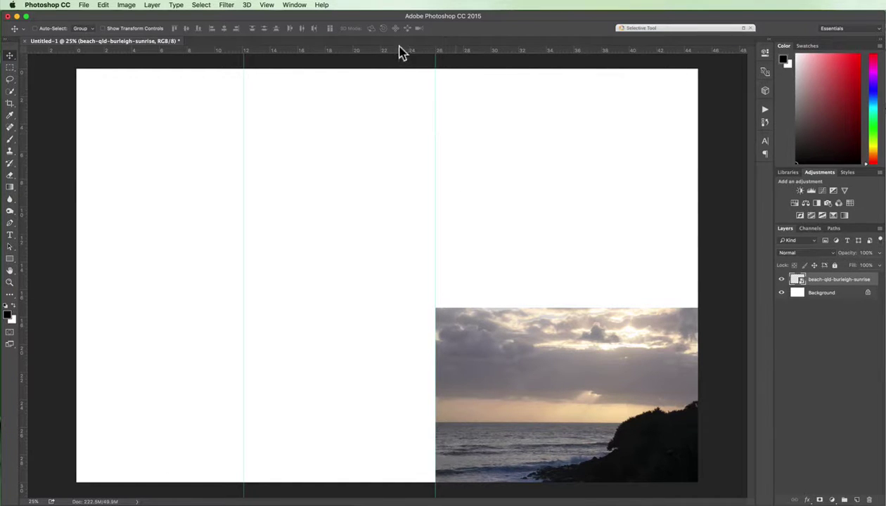
pyautogui.moveTo(399, 53); pyautogui.dragTo(397, 202)
pyautogui.moveTo(371, 54); pyautogui.dragTo(364, 341)
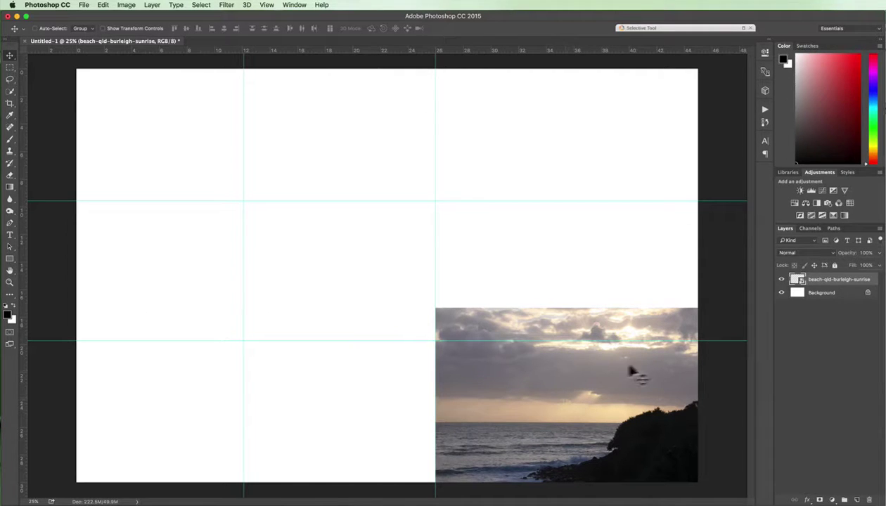
# - Put the sunrise photo under Free Transform and resize it from its top-left corner
pyautogui.press('super')
pyautogui.press('super+t')
pyautogui.moveTo(431, 305)
pyautogui.mouseDown()
pyautogui.moveTo(473, 356)
pyautogui.moveTo(416, 311)
pyautogui.moveTo(422, 316)
pyautogui.mouseUp()
# - Nudge the photo down, commit the transform, and drag it to the canvas centre
pyautogui.moveTo(655, 386); pyautogui.dragTo(637, 401)
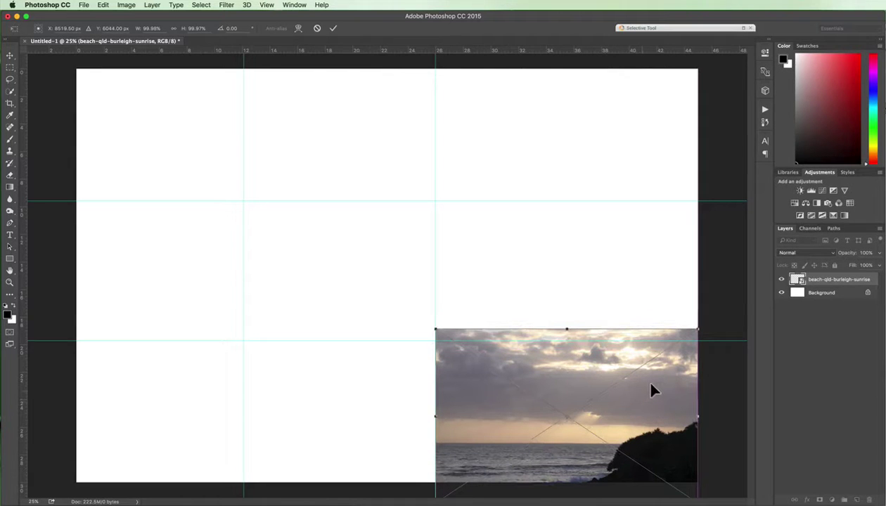
pyautogui.press('Return')
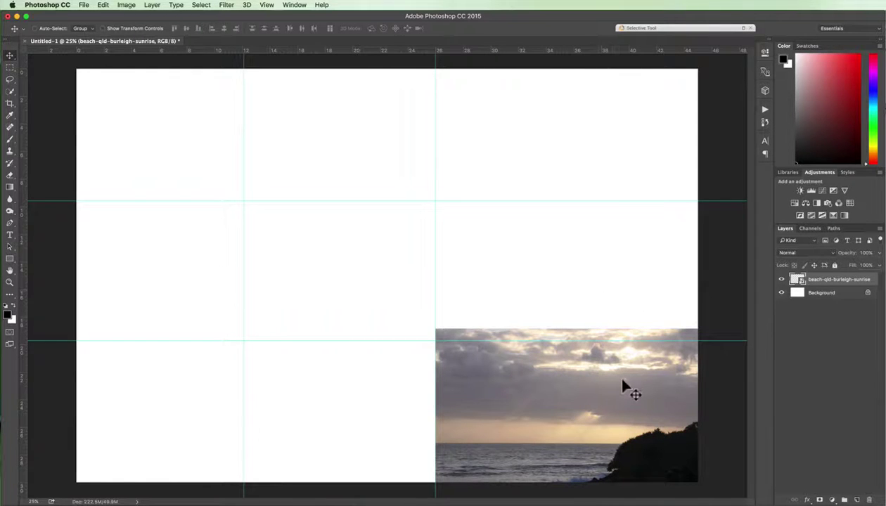
pyautogui.moveTo(620, 383); pyautogui.dragTo(433, 263)
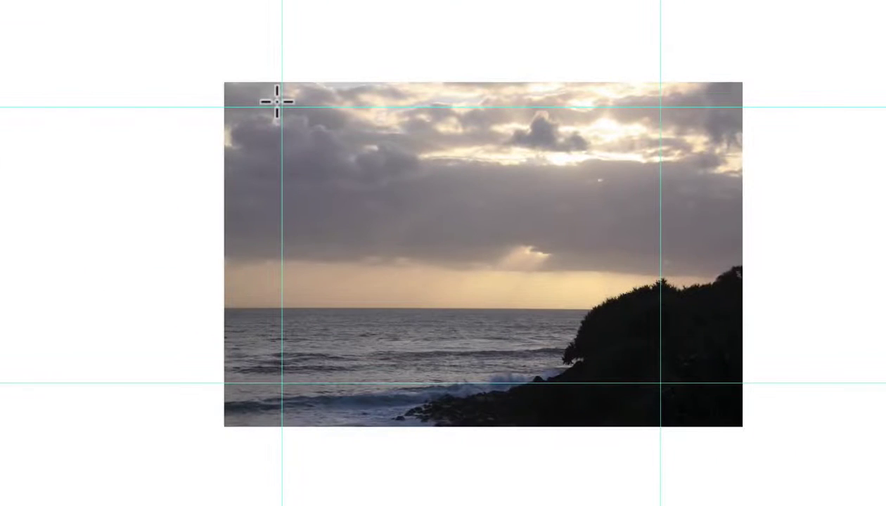
# - Select the centre guide cell and add a layer mask to the sunrise photo
pyautogui.moveTo(481, 398); pyautogui.dragTo(857, 505)
pyautogui.moveTo(659, 367); pyautogui.dragTo(657, 373)
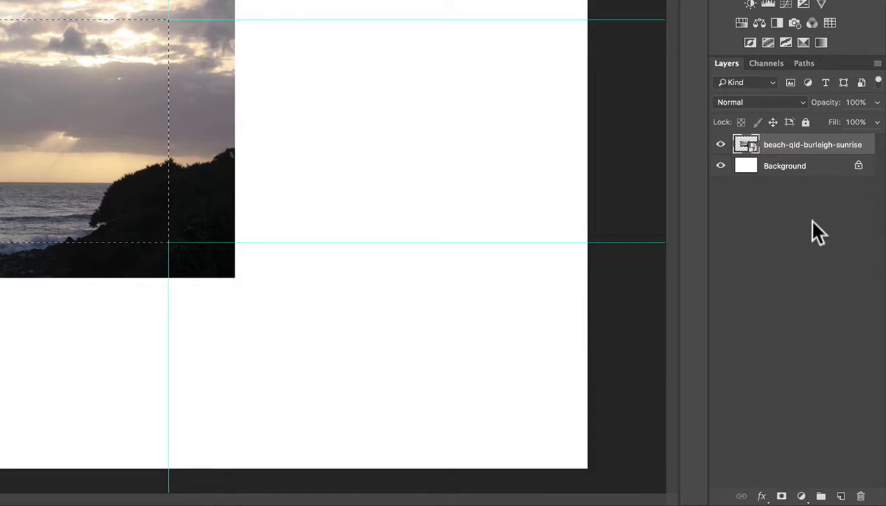
pyautogui.click(776, 495)
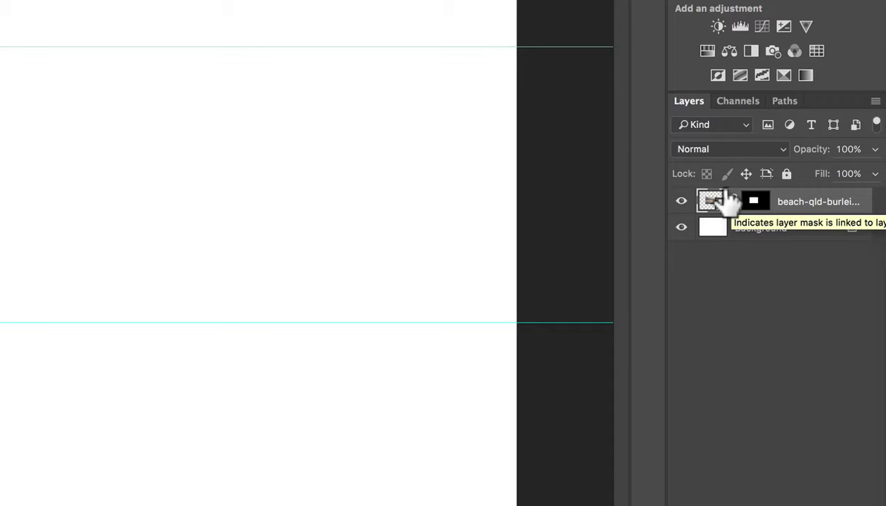
# - Unlink the sunrise layer's mask from the photo using the chain icon
pyautogui.click(733, 202)
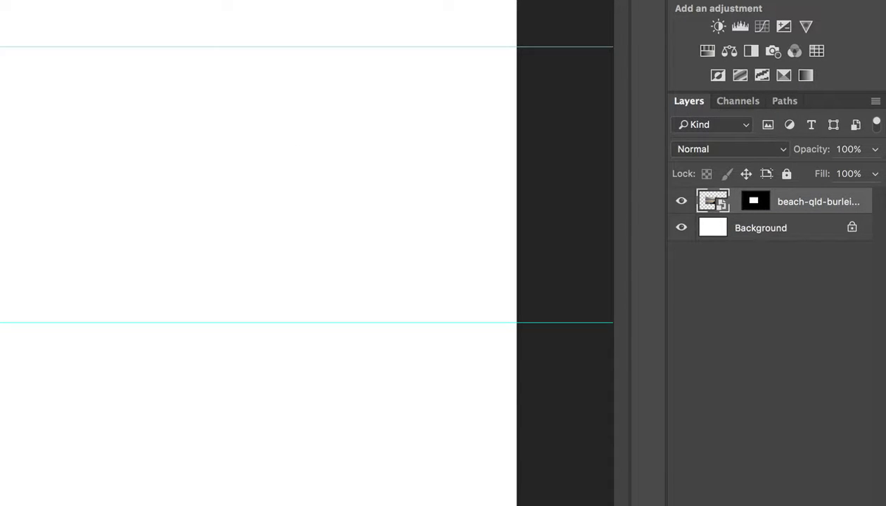